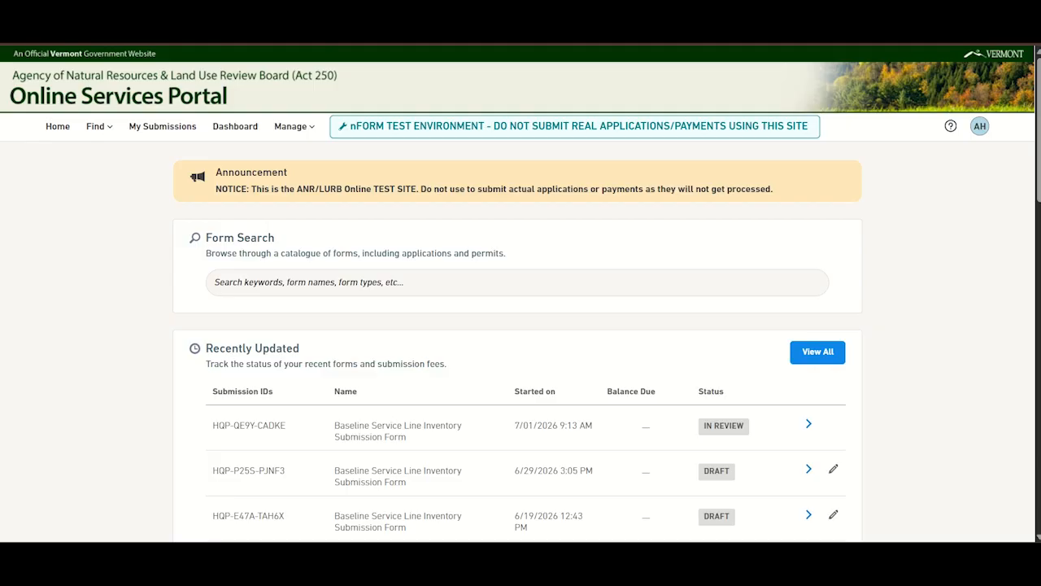
# Step: Search the form catalogue for "baseline" and open the Baseline Service Line Inventory Submission Form
pyautogui.click(345, 286)
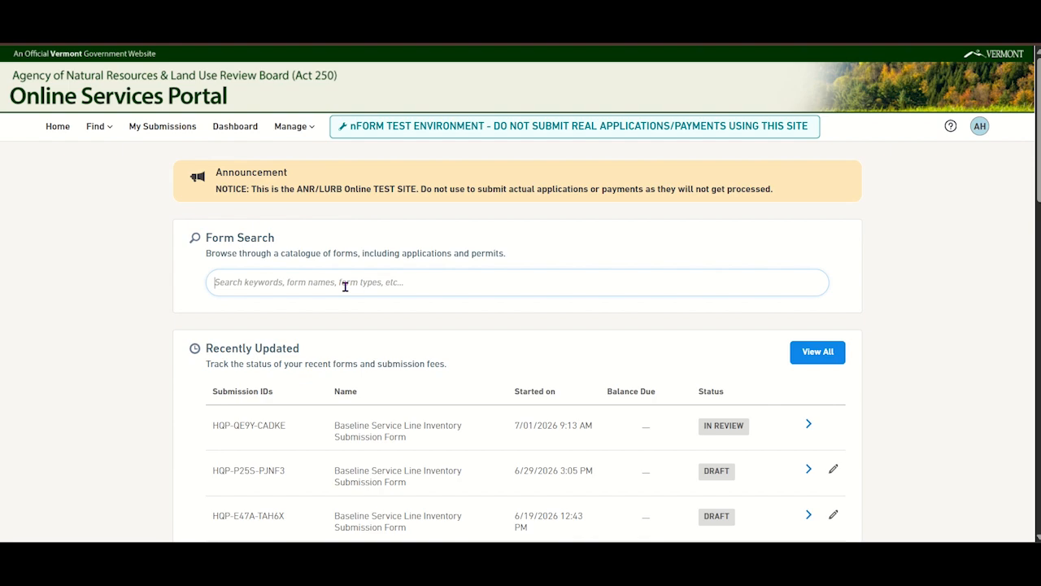
pyautogui.write('baseline')
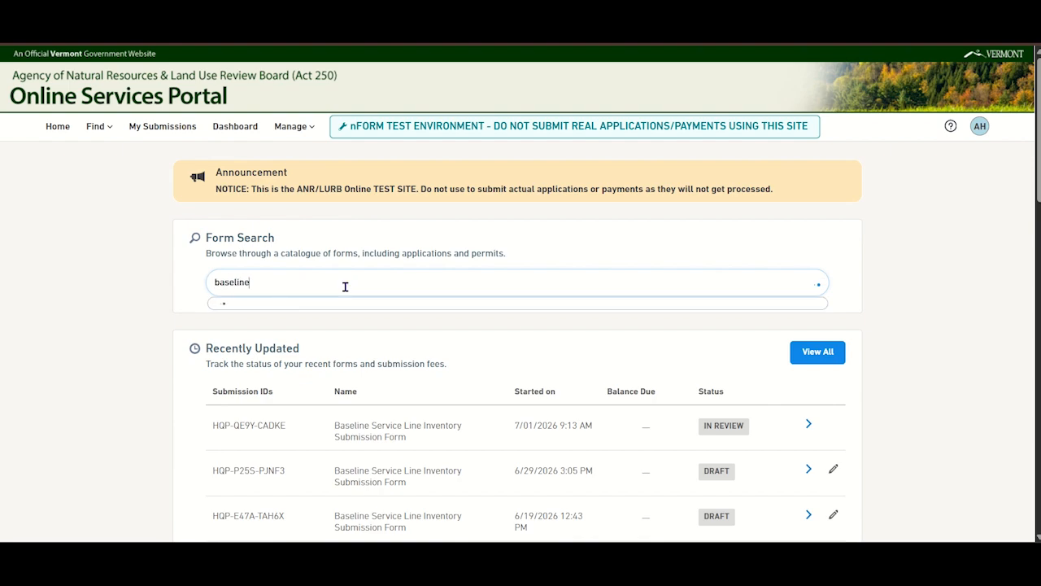
pyautogui.click(379, 347)
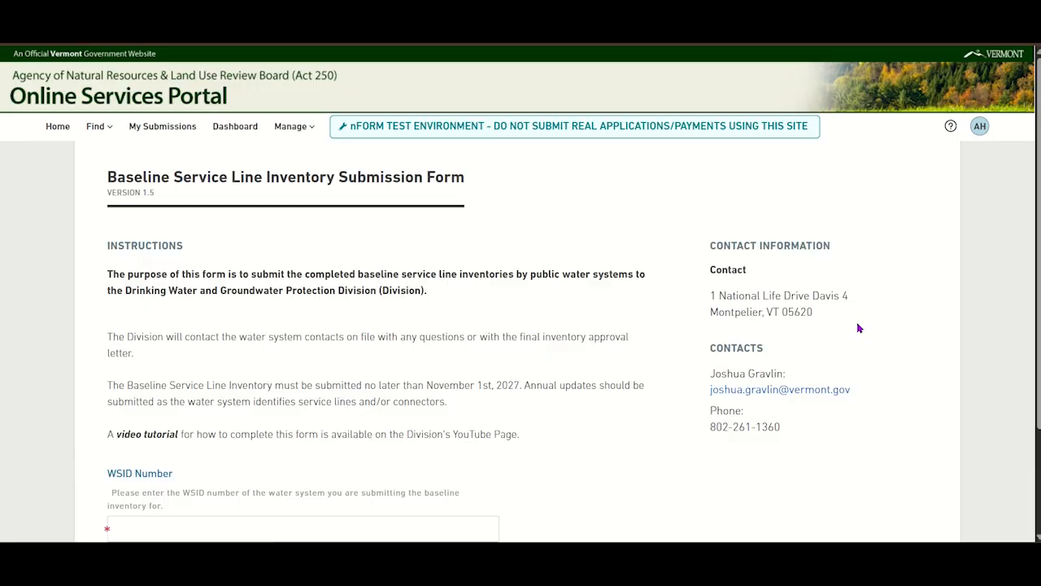
# Step: Enter 20567 as the WSID number of the water system and begin form entry
pyautogui.scroll(-2, 858, 328)
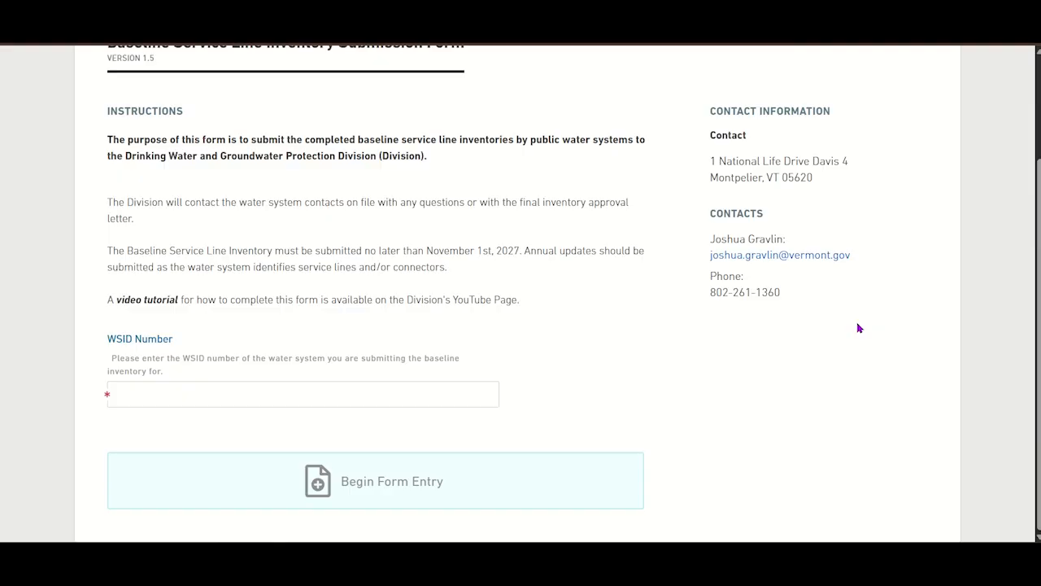
pyautogui.click(231, 401)
pyautogui.write('20567')
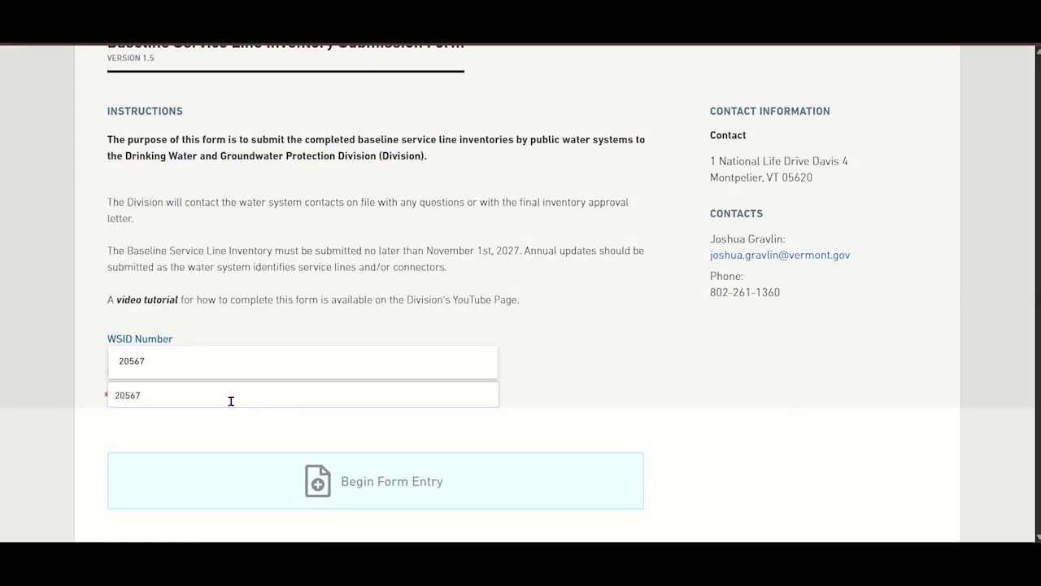
pyautogui.click(249, 372)
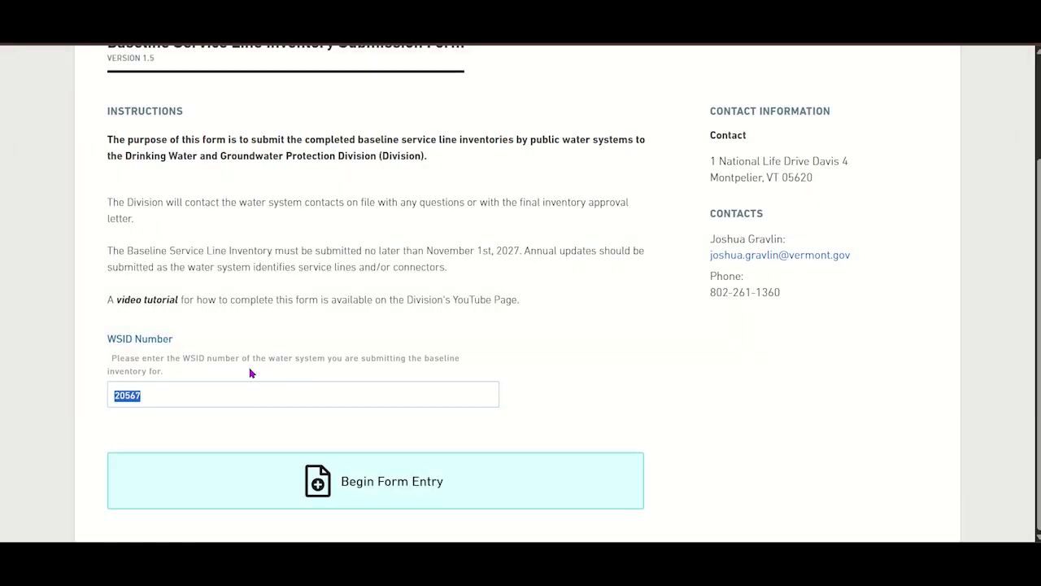
pyautogui.click(389, 493)
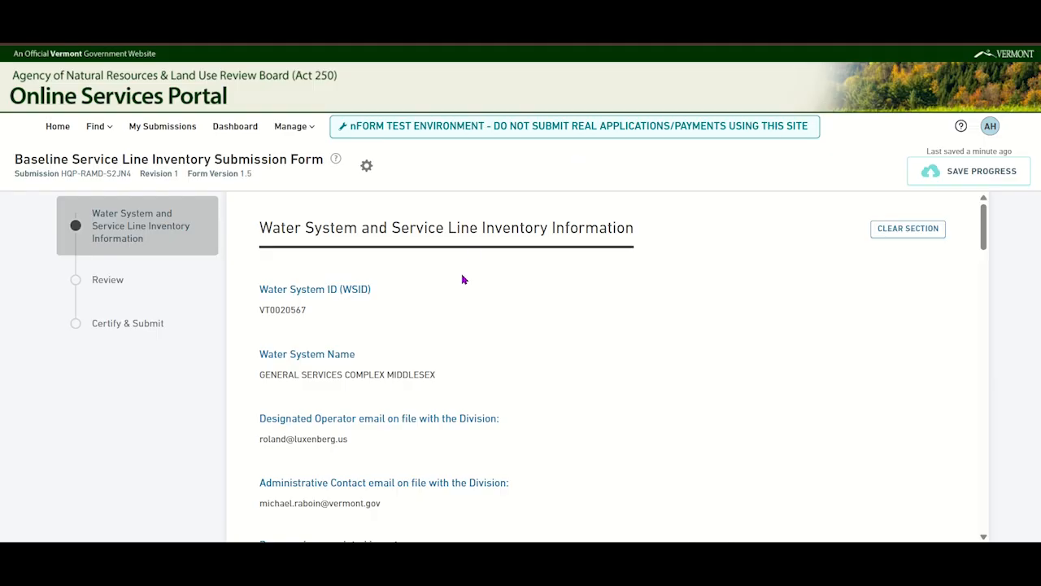
# Step: Enter "DEC personnel" as the person who completed the inventory
pyautogui.scroll(-3, 521, 304)
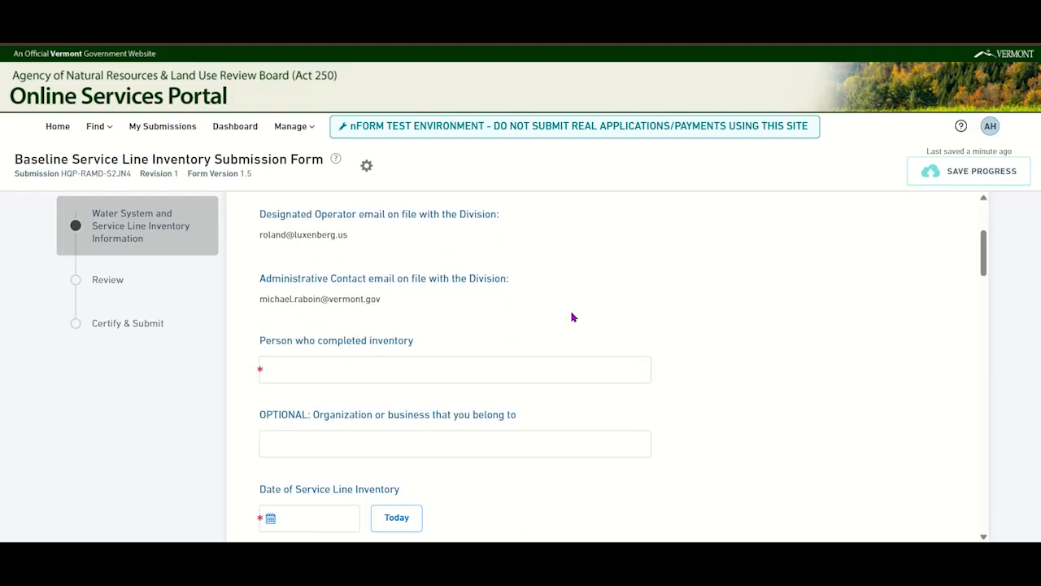
pyautogui.click(573, 370)
pyautogui.write('DECpersonnel')
pyautogui.press('Left')
pyautogui.press('Left')
pyautogui.press('Left')
pyautogui.press('Left')
pyautogui.press('Left')
pyautogui.press('Left')
pyautogui.press('Left')
pyautogui.press('Left')
pyautogui.press('Left')
pyautogui.scroll(-1, 685, 368)
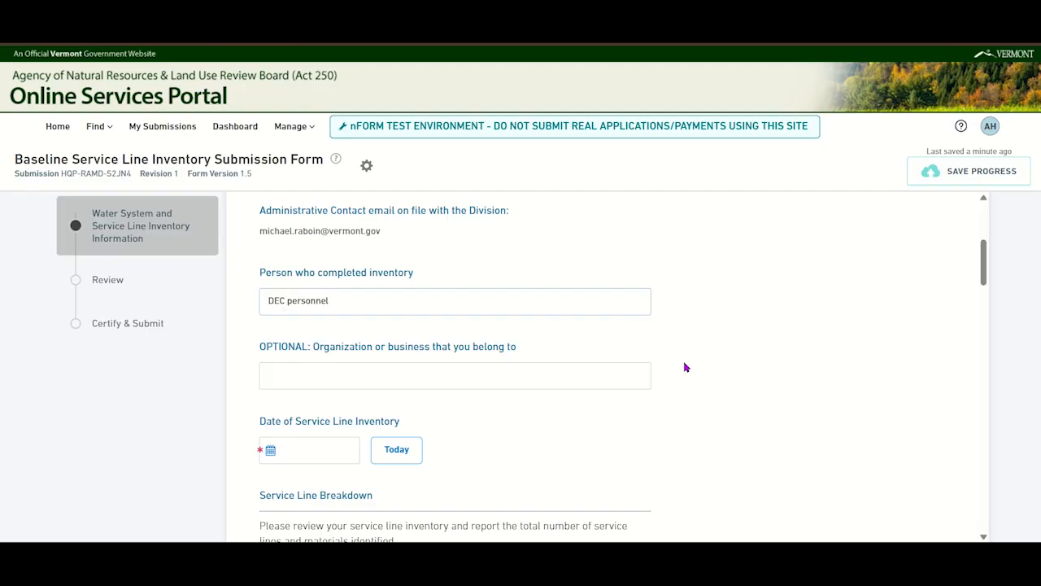
# Step: Set the Date of Service Line Inventory to today's date, 07/02/2026
pyautogui.scroll(-1, 685, 367)
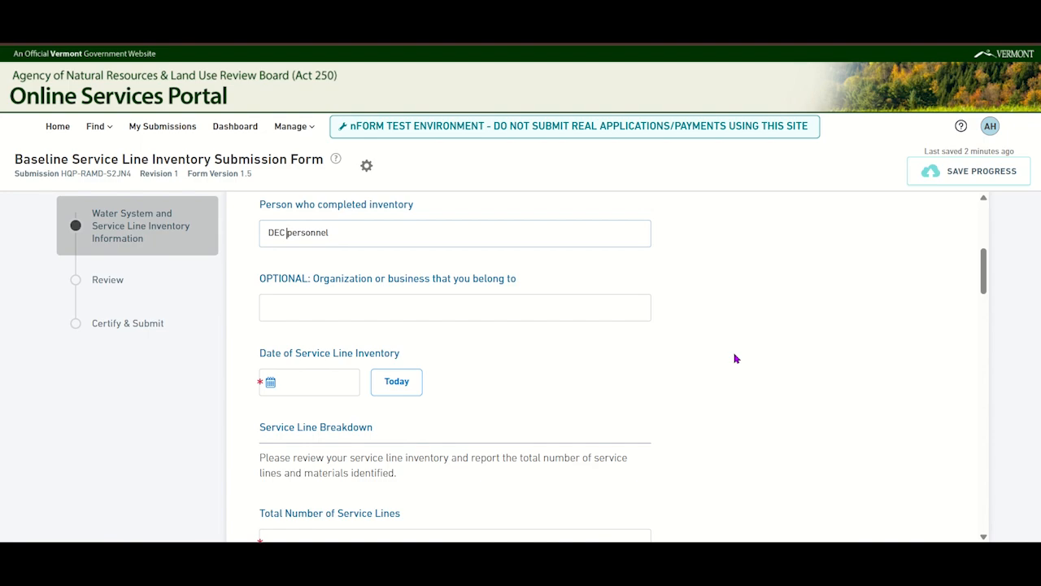
pyautogui.click(271, 384)
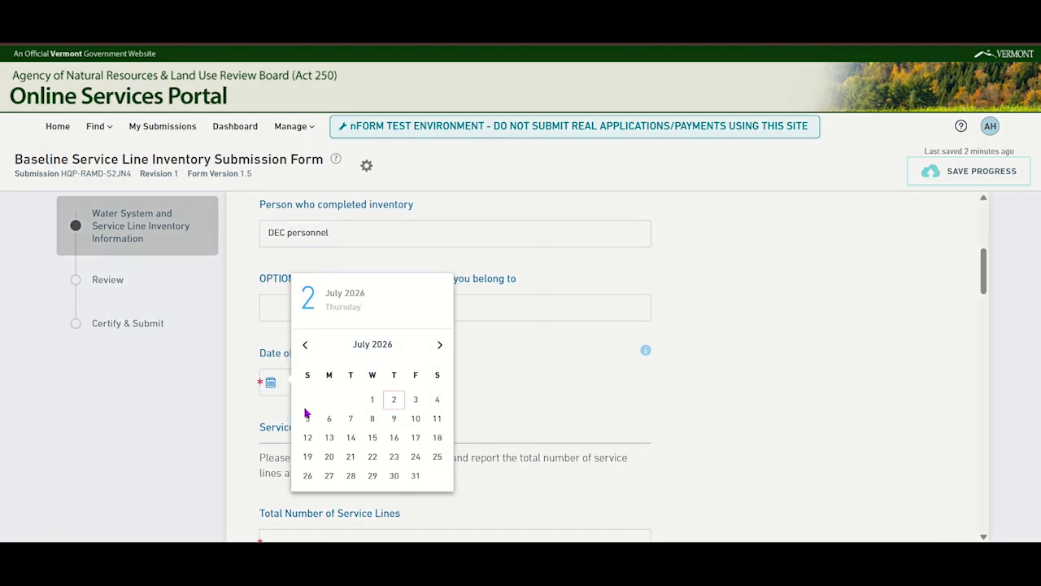
pyautogui.click(475, 396)
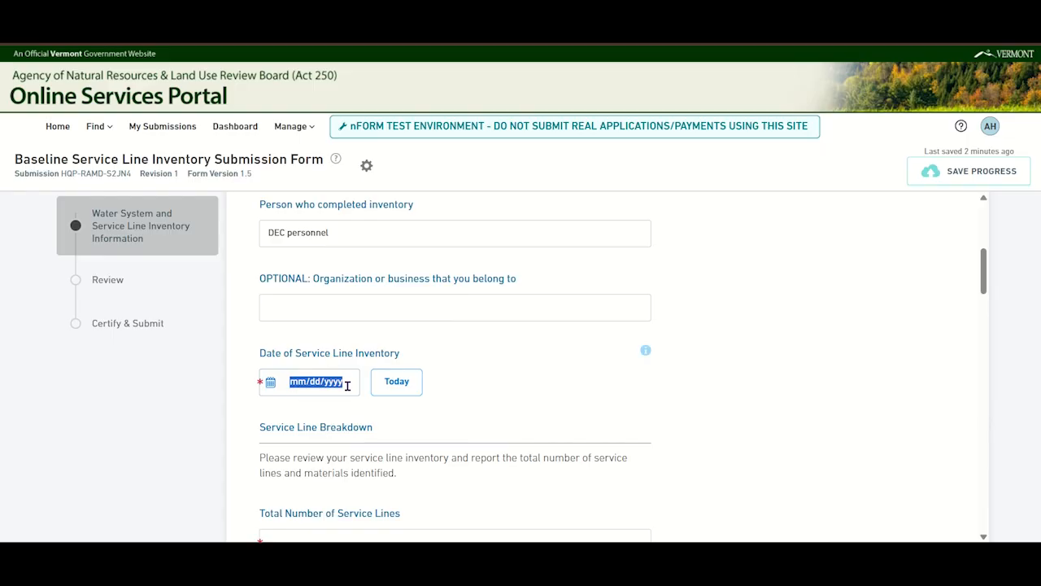
pyautogui.click(400, 389)
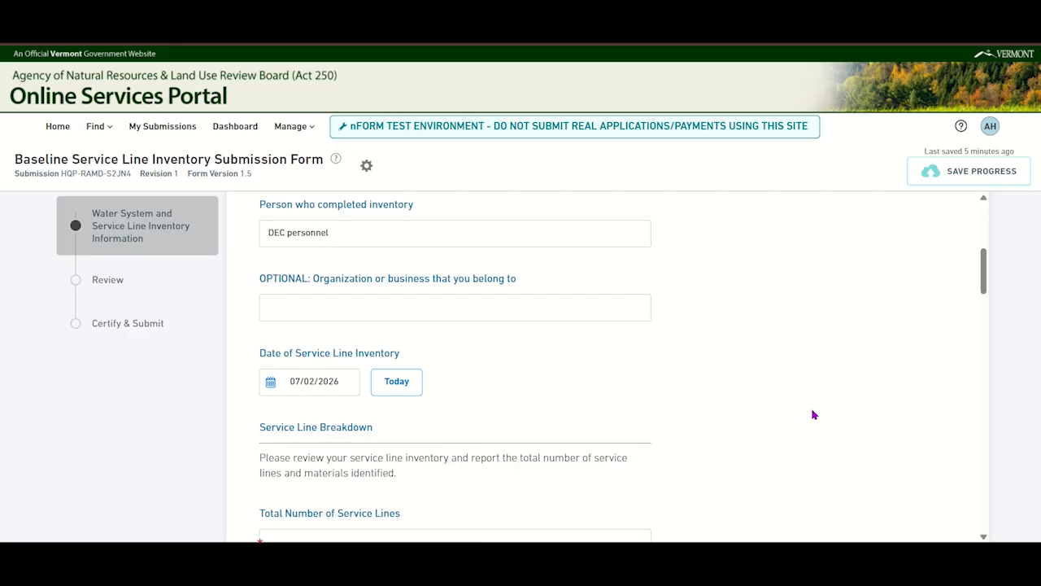
# Step: Fill in the Service Line Breakdown from the Excel inventory summary: 717 total, 381 non-lead, 314 unknown, 18 GRR and 4 lead service lines
pyautogui.scroll(-1, 812, 415)
pyautogui.scroll(-2, 812, 415)
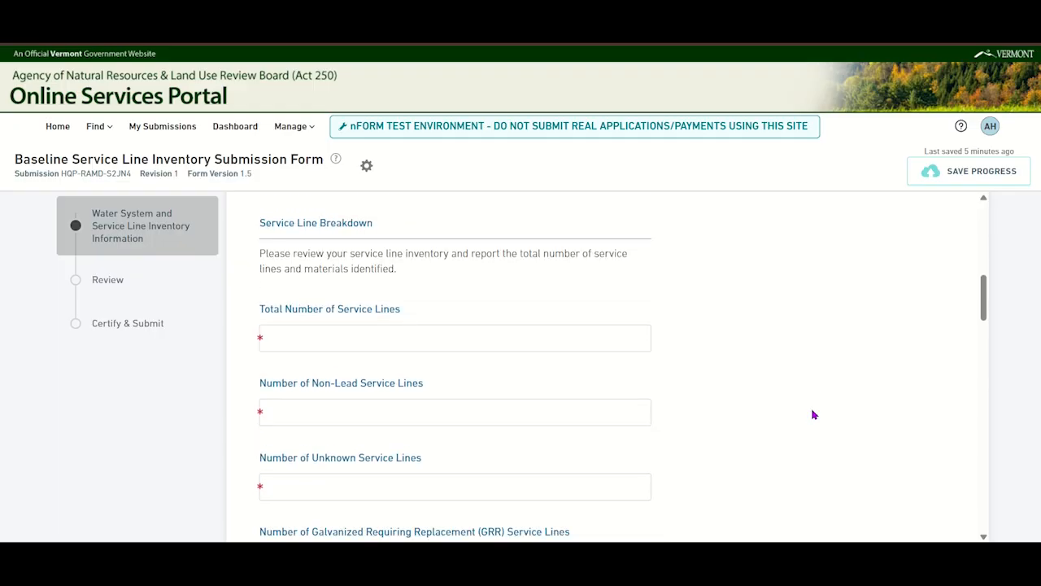
pyautogui.scroll(-1, 812, 415)
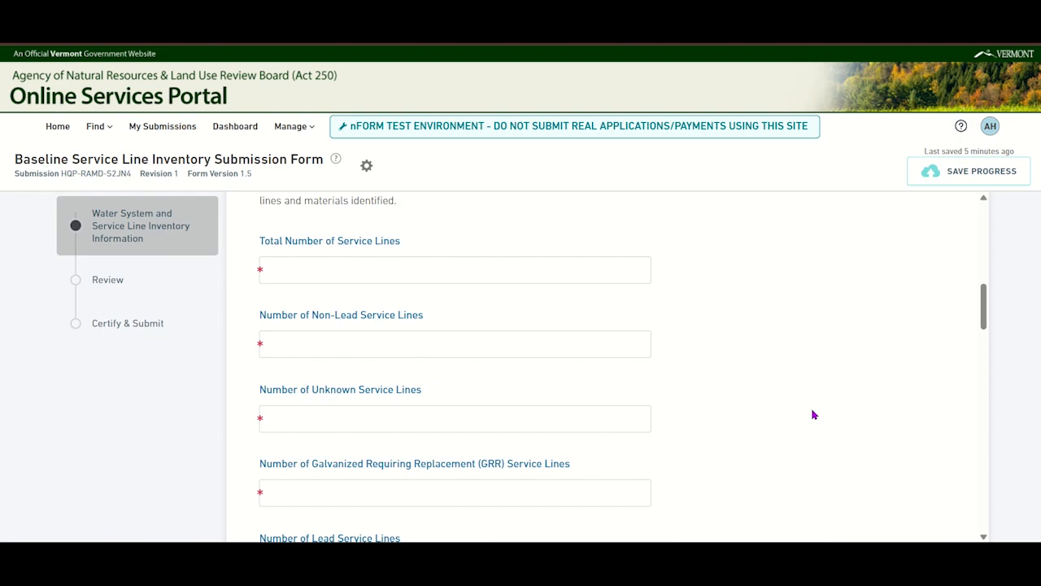
pyautogui.scroll(-2, 812, 415)
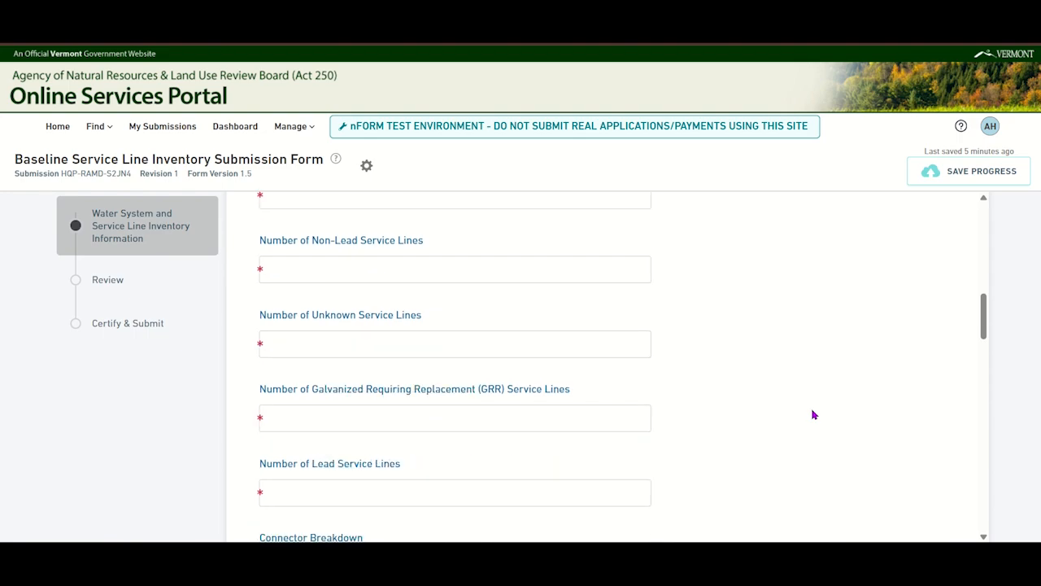
pyautogui.scroll(2, 812, 415)
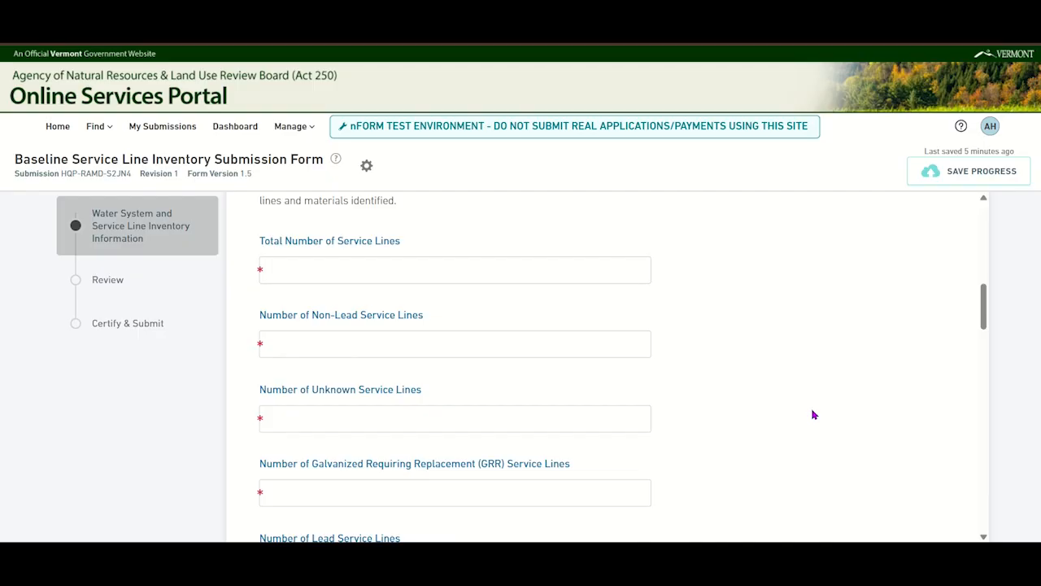
pyautogui.hotkey('alt', 'Tab')
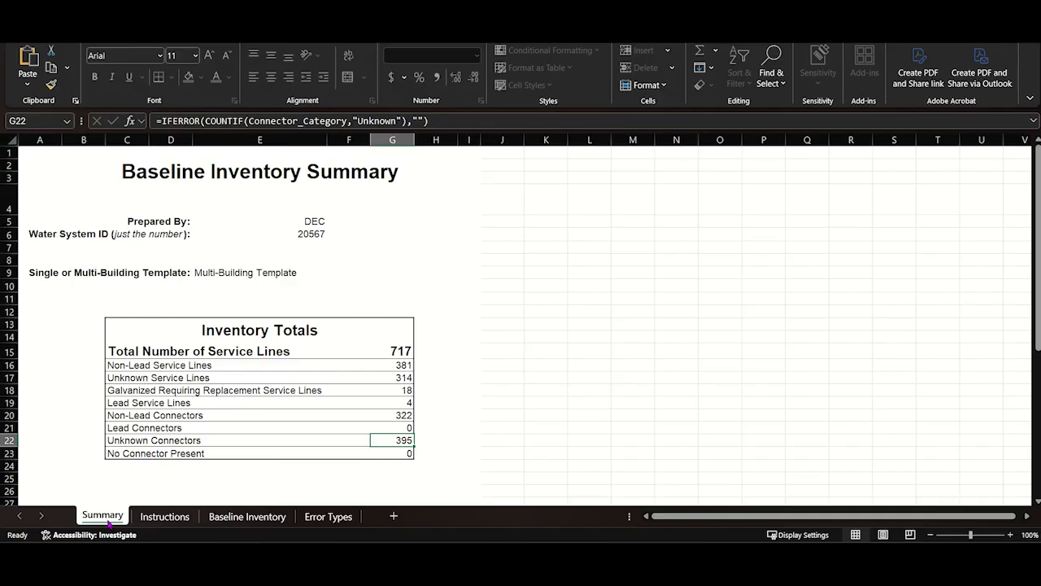
pyautogui.click(485, 427)
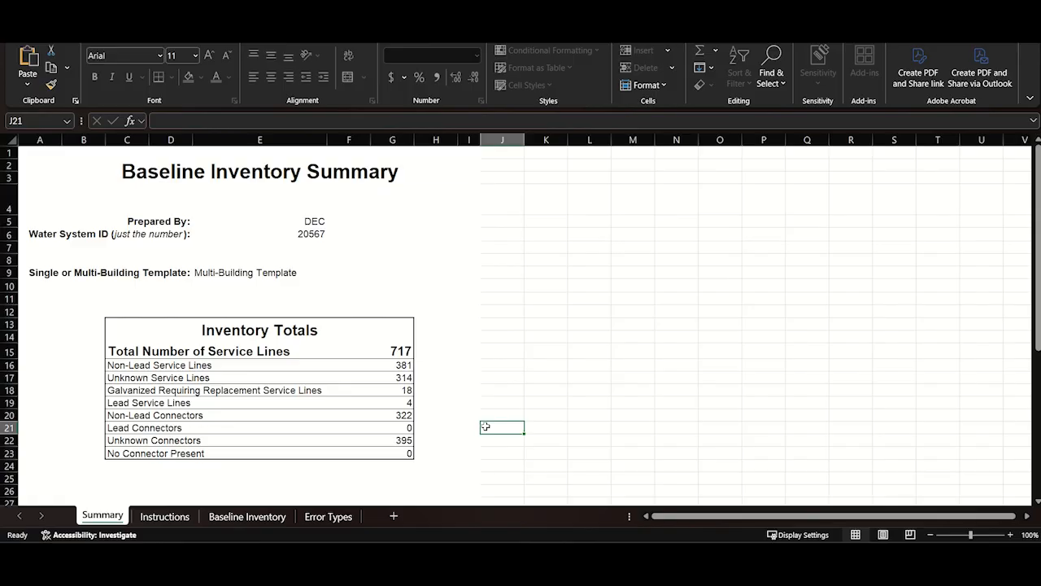
pyautogui.click(389, 350)
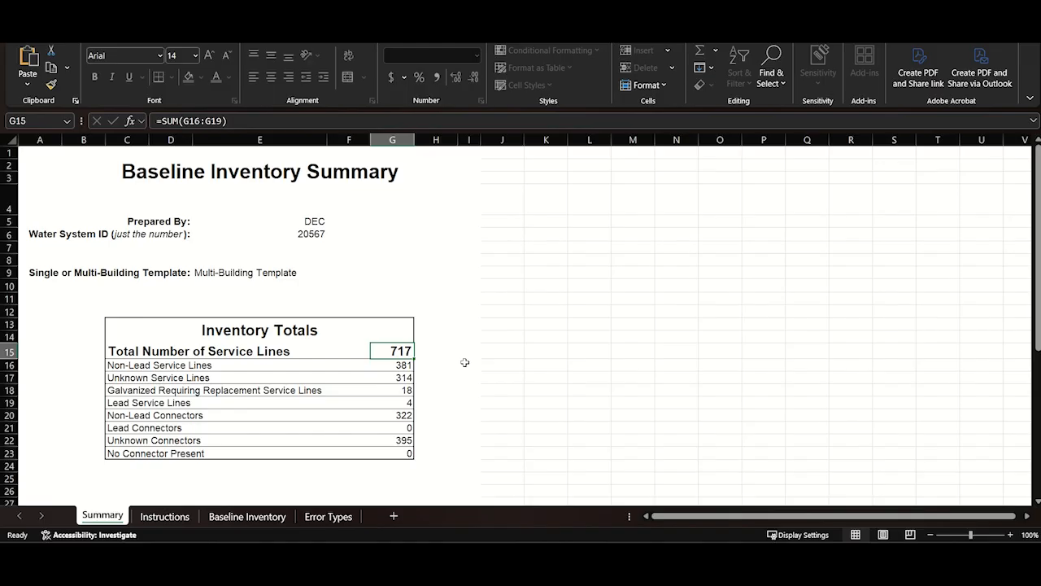
pyautogui.press('Down')
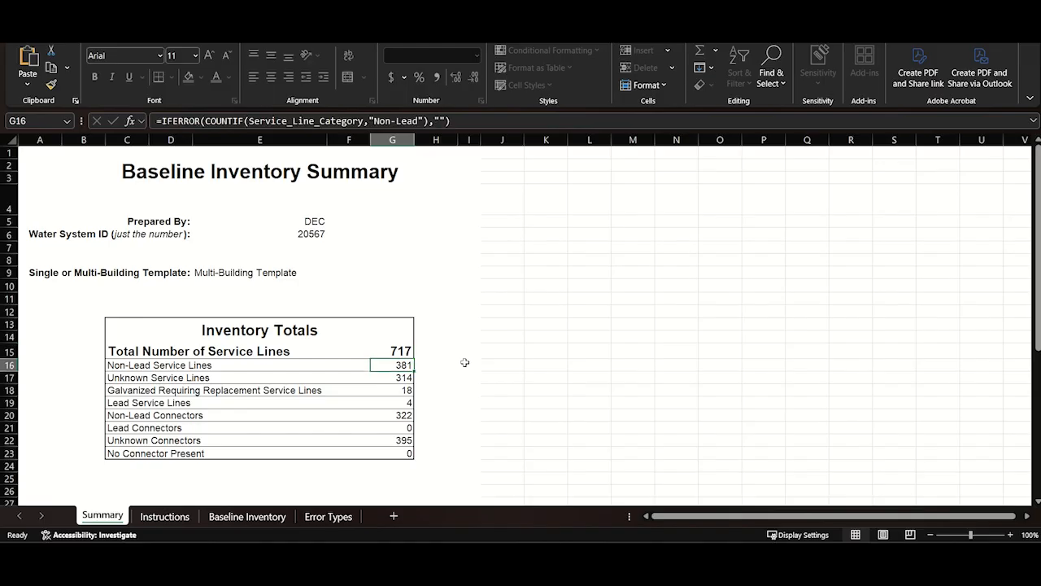
pyautogui.press('Down')
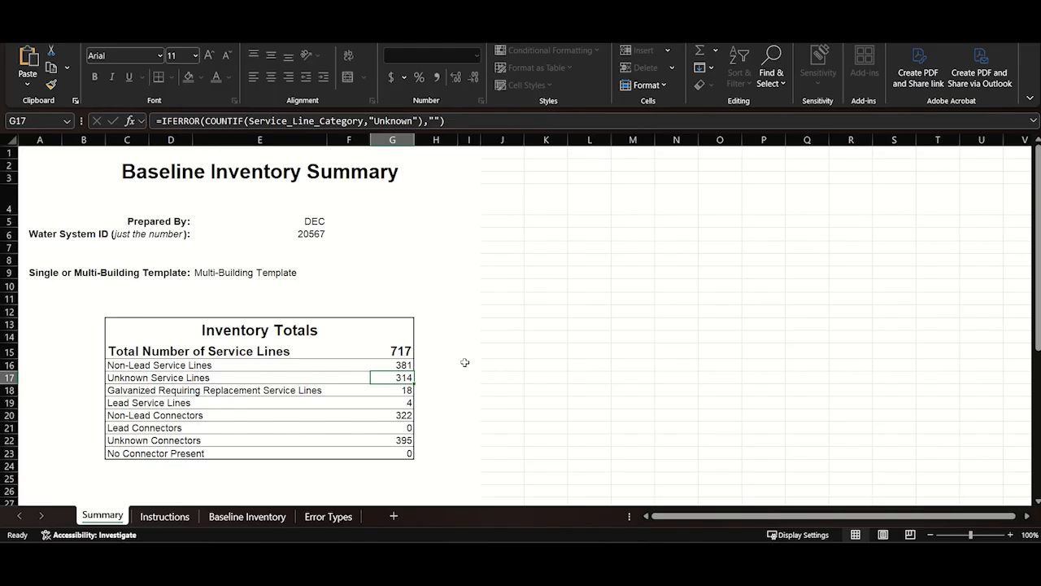
pyautogui.press('Down')
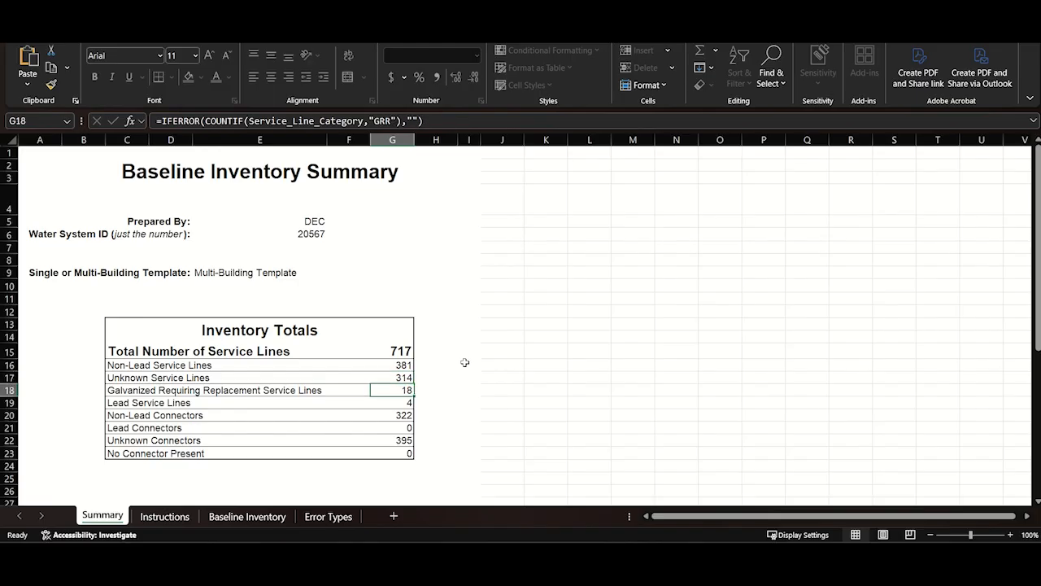
pyautogui.press('Down')
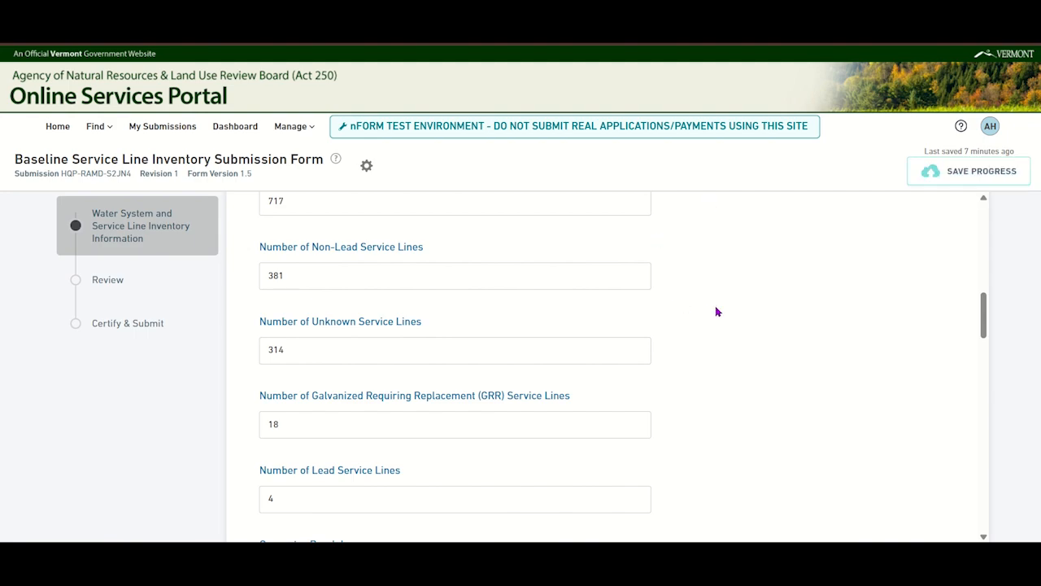
# Step: Fill in the Connector Breakdown from the Excel inventory summary: 322 non-lead, 0 lead, 395 unknown and 0 addresses with no connector
pyautogui.scroll(-4, 717, 312)
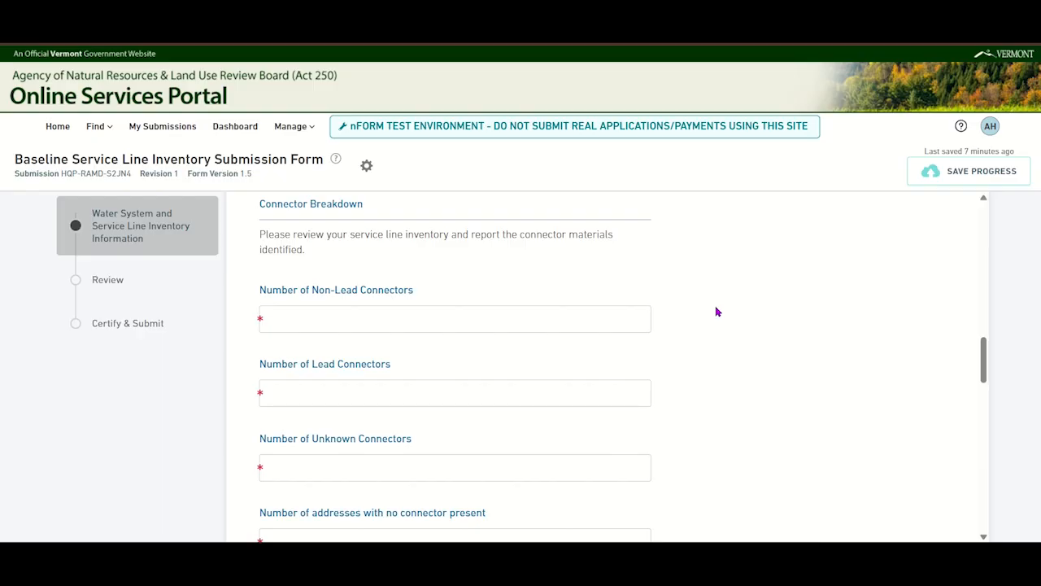
pyautogui.scroll(-1, 717, 311)
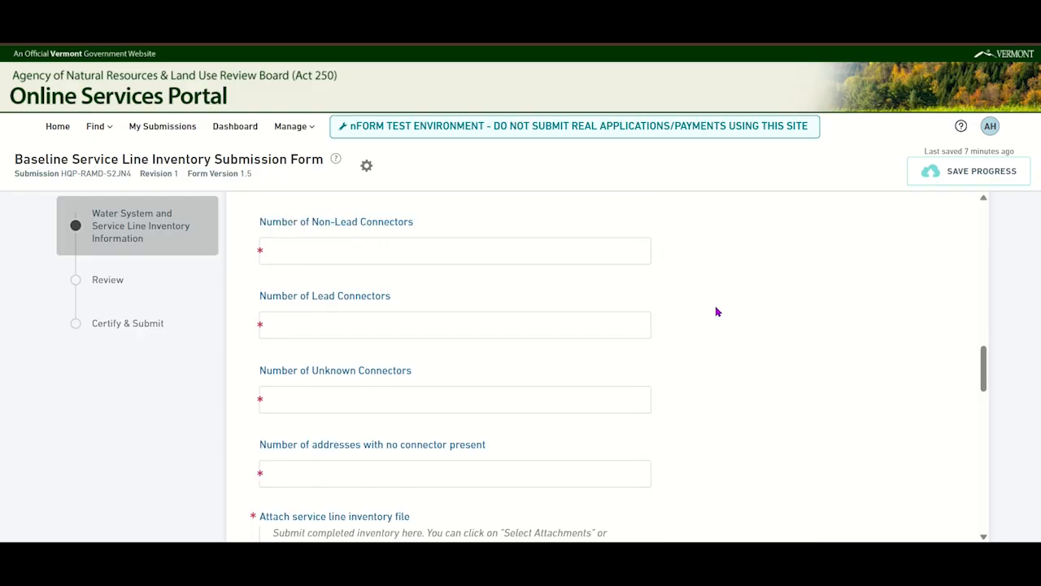
pyautogui.scroll(1, 716, 311)
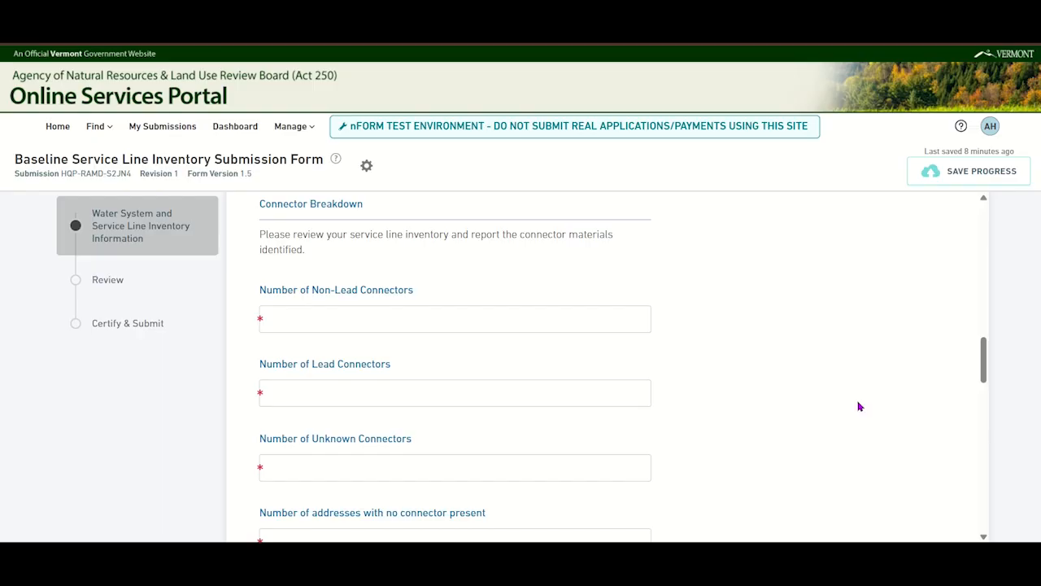
pyautogui.hotkey('alt', 'Tab')
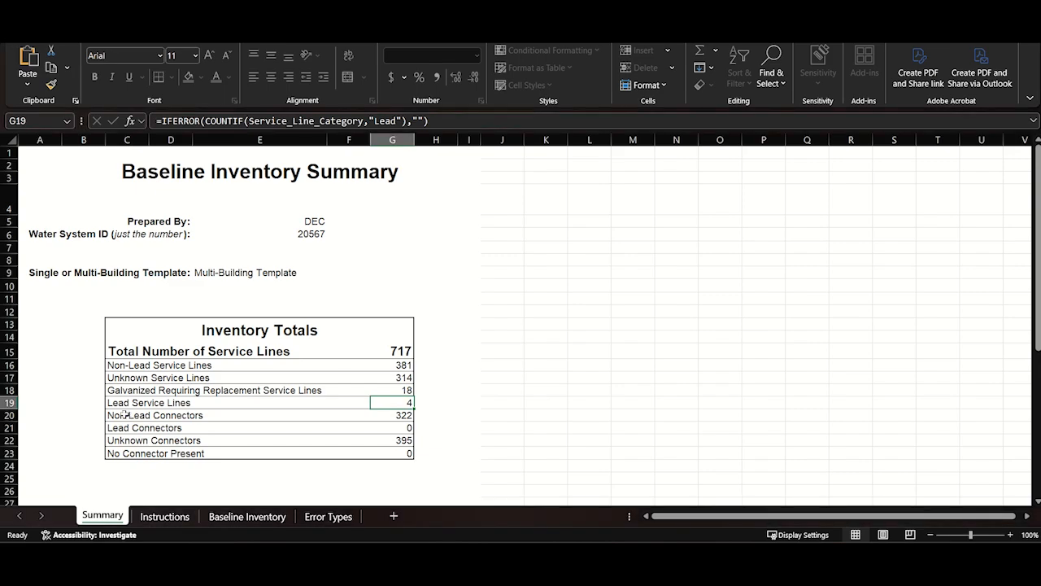
pyautogui.moveTo(127, 418); pyautogui.dragTo(411, 455)
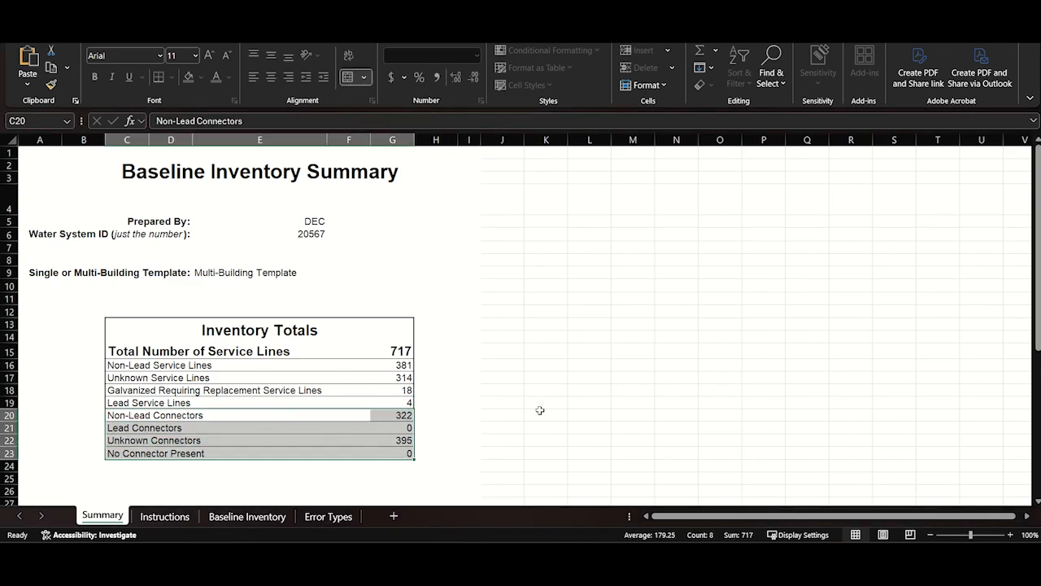
pyautogui.click(396, 419)
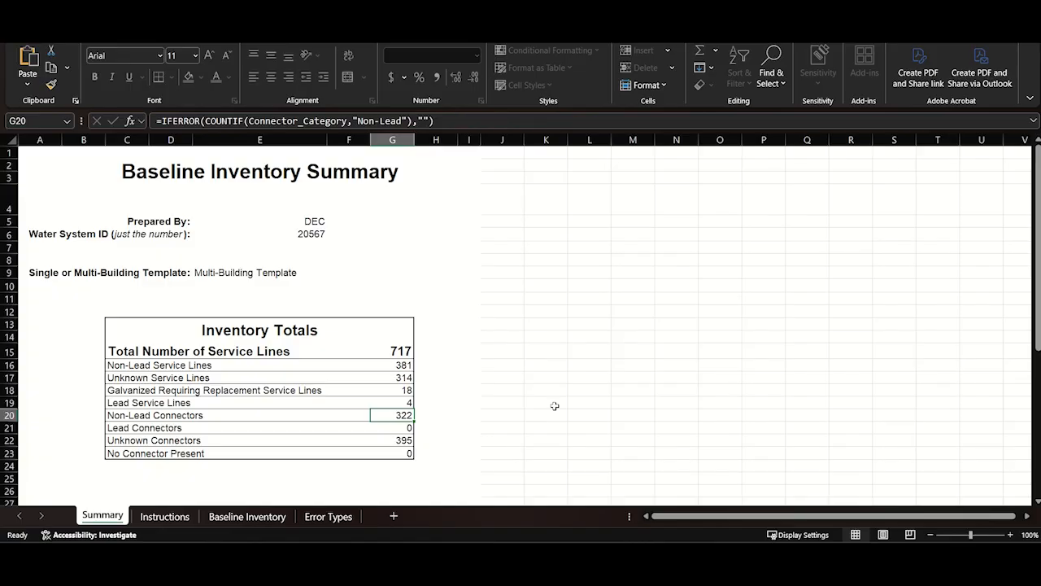
pyautogui.hotkey('alt', 'Tab')
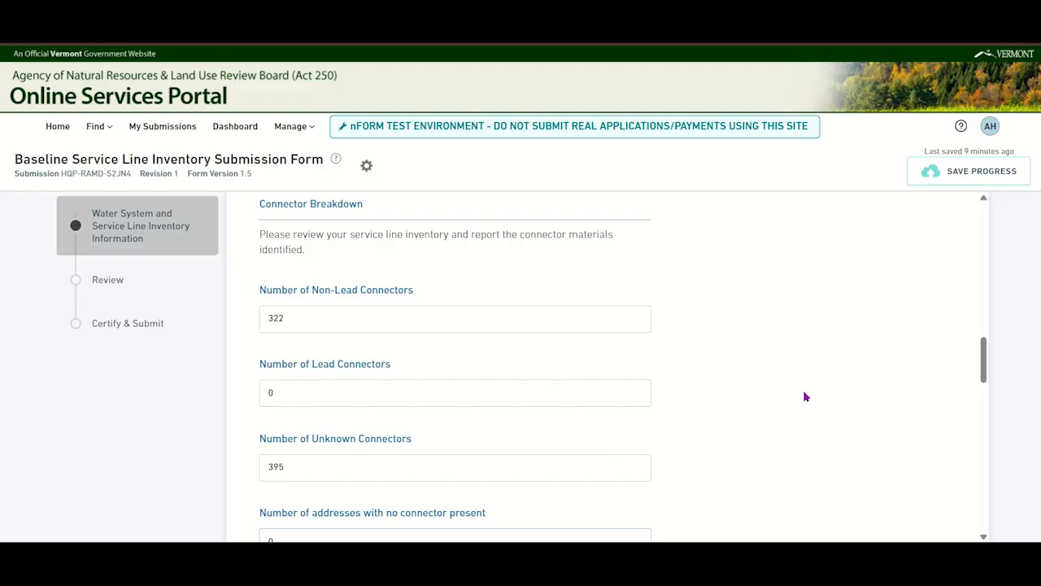
# Step: Attach TEST_BaselineInventory-VT00205673.xlsx as the service line inventory file and answer Yes to the inventory being publicly accessible
pyautogui.scroll(-3, 804, 396)
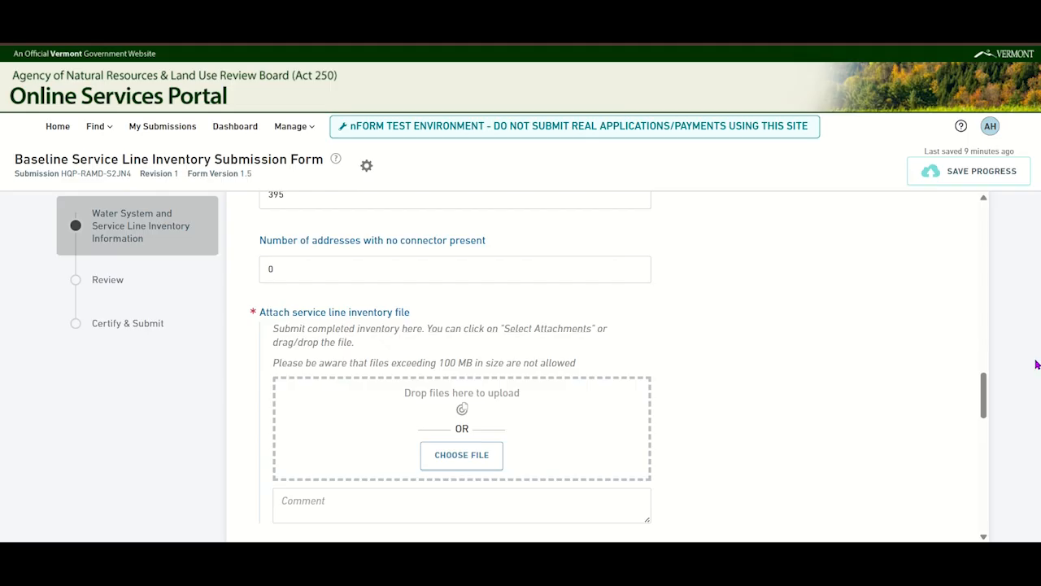
pyautogui.moveTo(1037, 363); pyautogui.dragTo(583, 399)
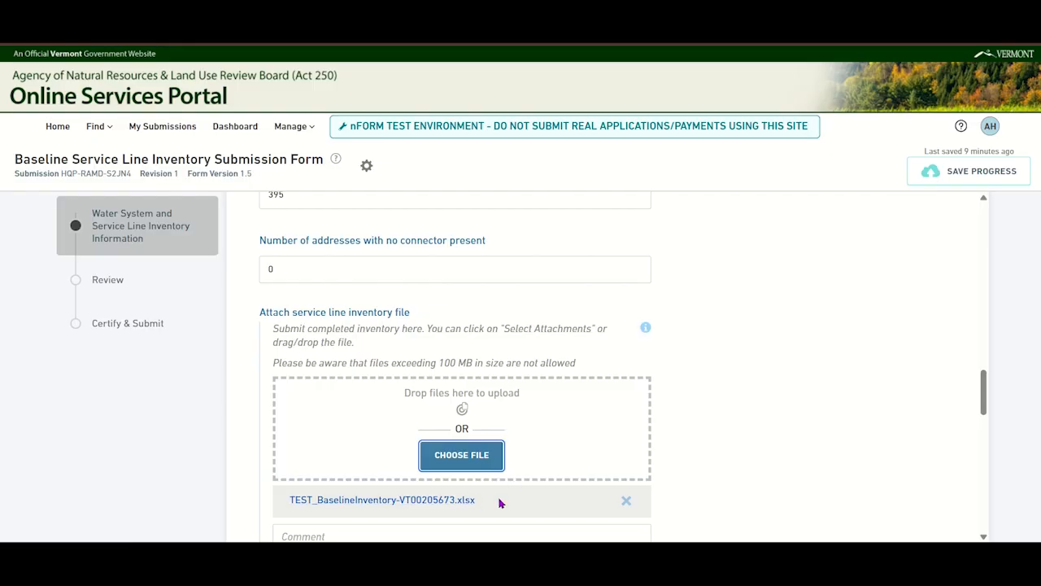
pyautogui.scroll(-3, 743, 424)
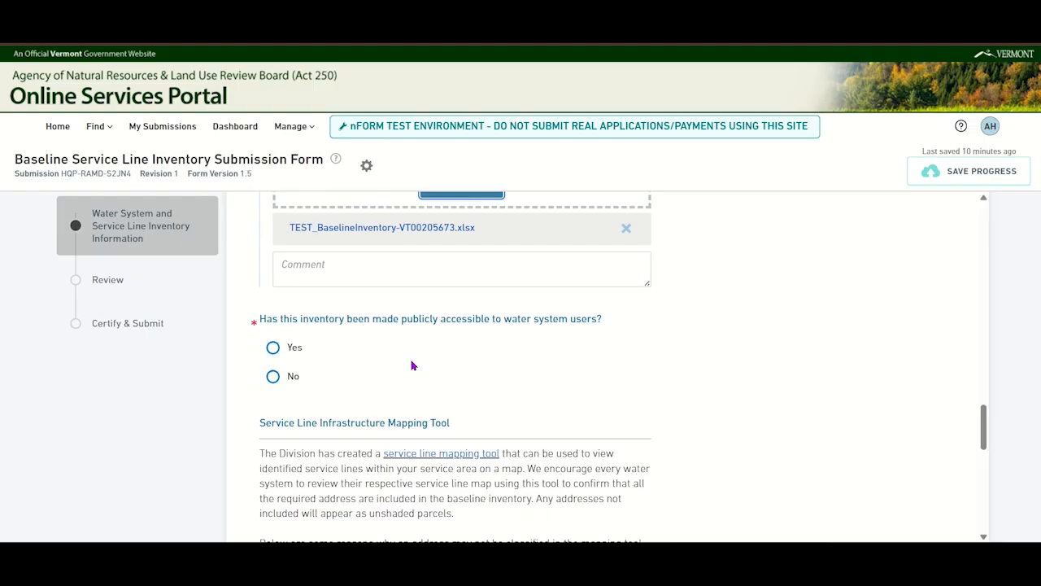
pyautogui.click(271, 348)
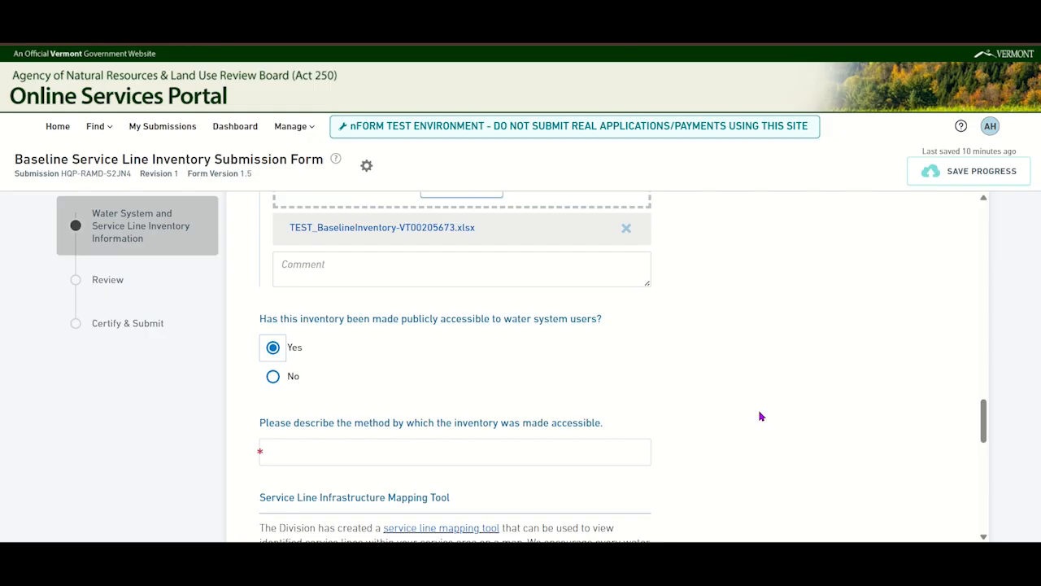
# Step: Answer Yes to the inventory being publicly accessible and describe the access method as "Posted on town website"
pyautogui.click(275, 377)
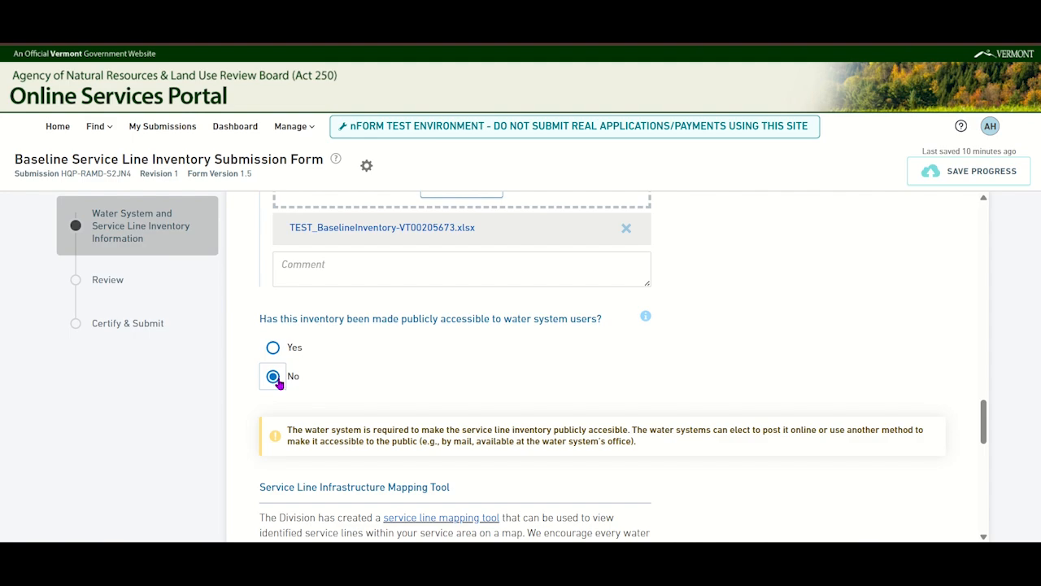
pyautogui.click(274, 349)
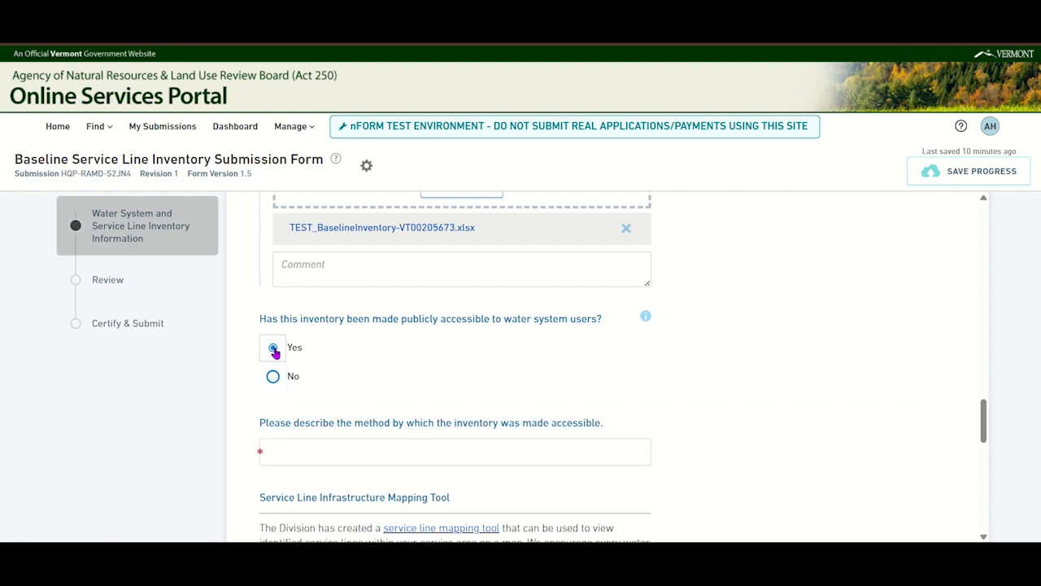
pyautogui.click(331, 457)
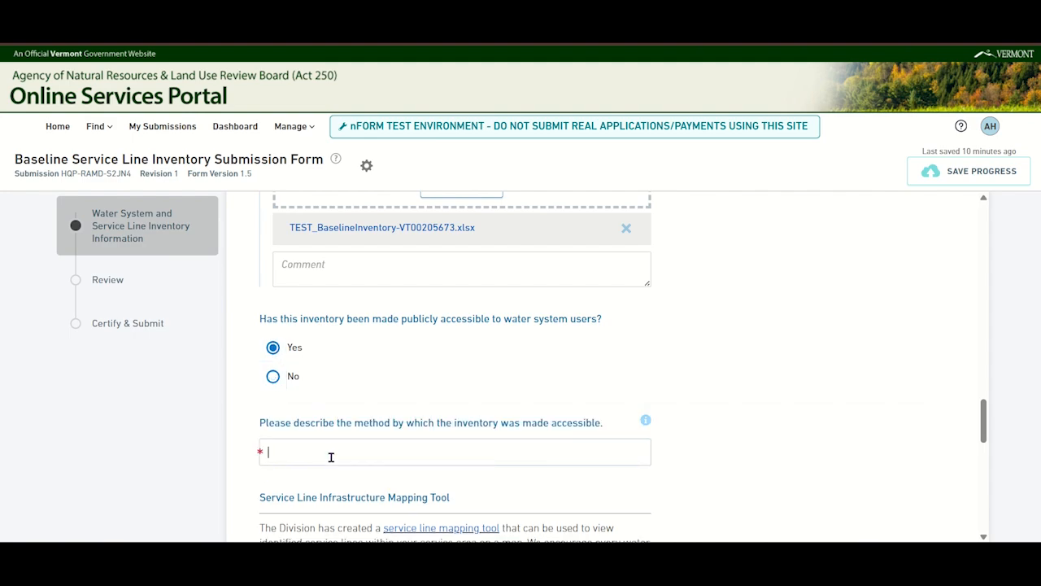
pyautogui.write('Posted on town website')
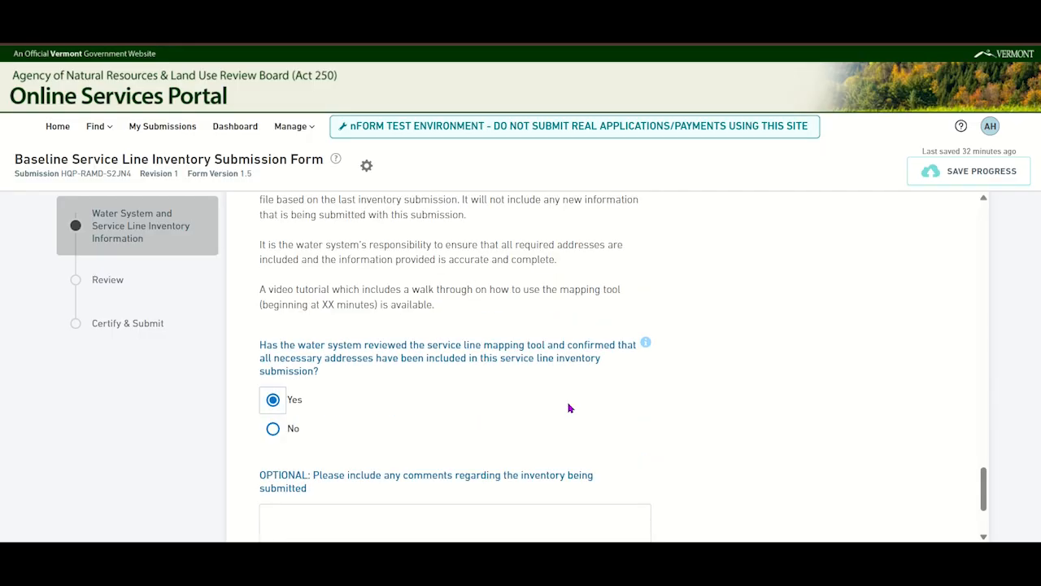
# Step: Leave the optional inventory comments blank and continue to the form's Review section
pyautogui.scroll(-3, 579, 402)
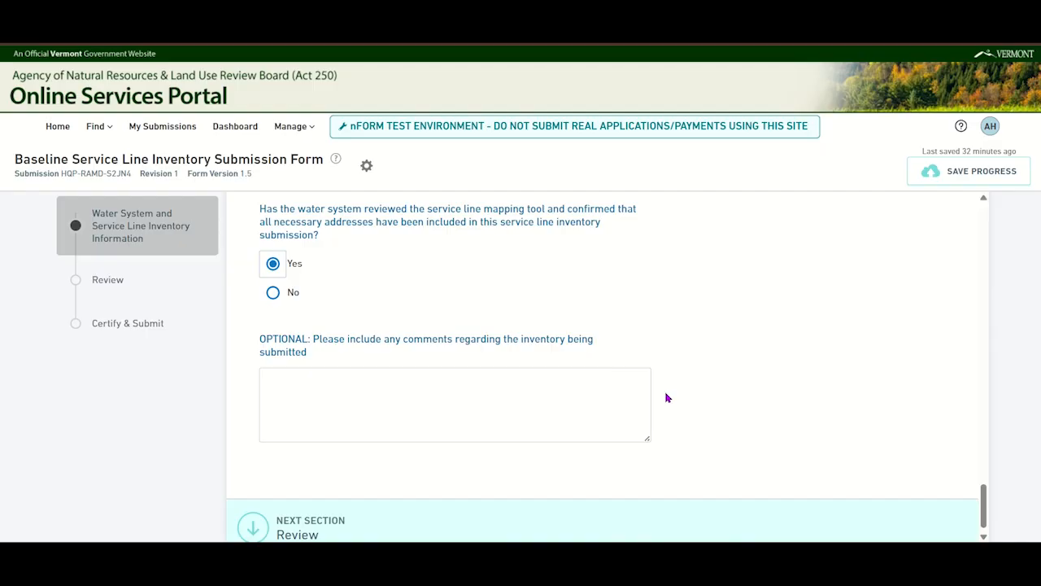
pyautogui.scroll(-1, 666, 397)
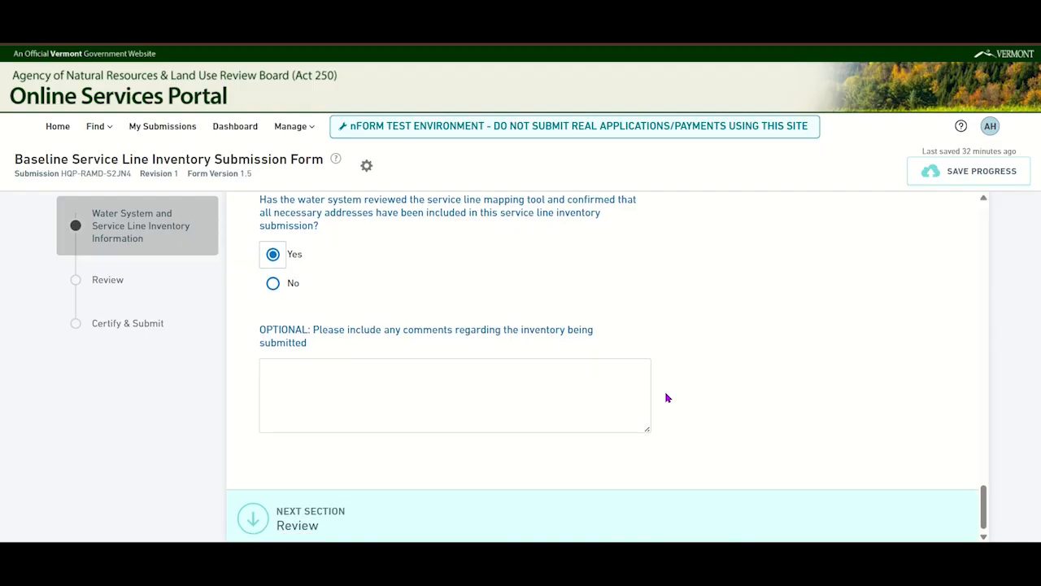
pyautogui.click(672, 511)
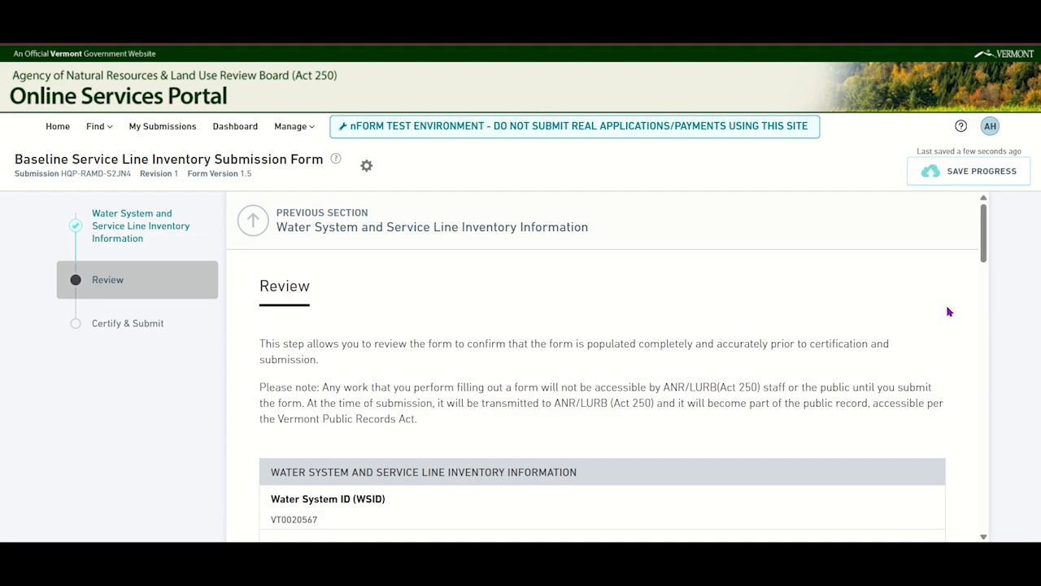
# Step: Review all form entries, from the water system details and line counts through the attachment, public access and mapping tool answers
pyautogui.scroll(-5, 948, 312)
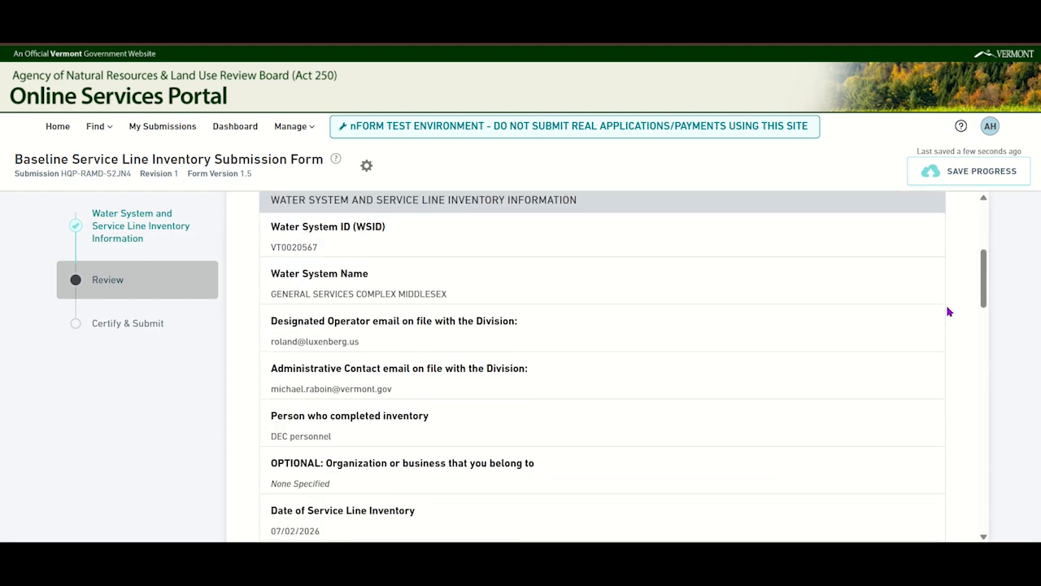
pyautogui.scroll(-6, 949, 312)
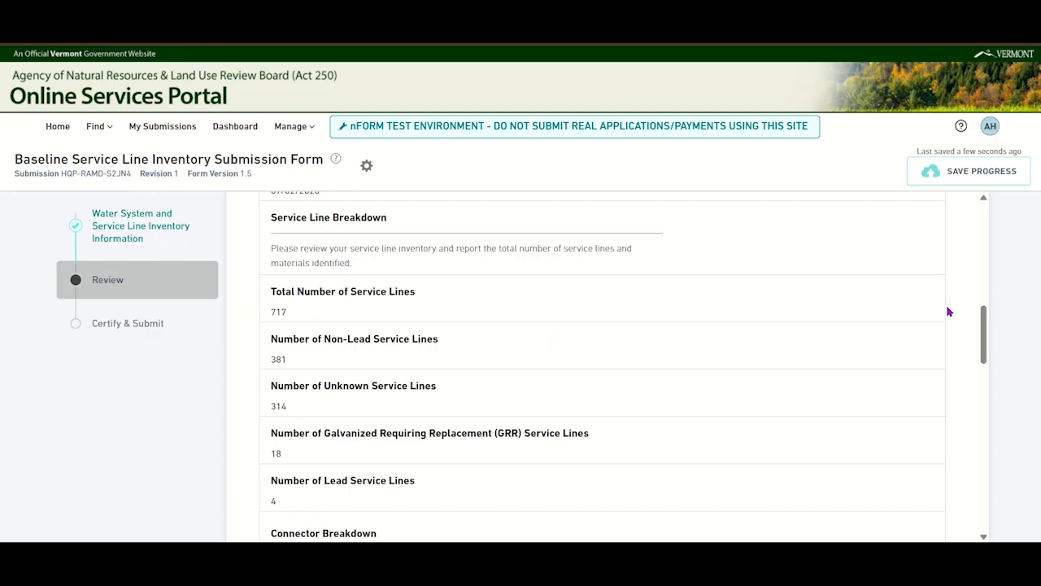
pyautogui.scroll(-5, 948, 312)
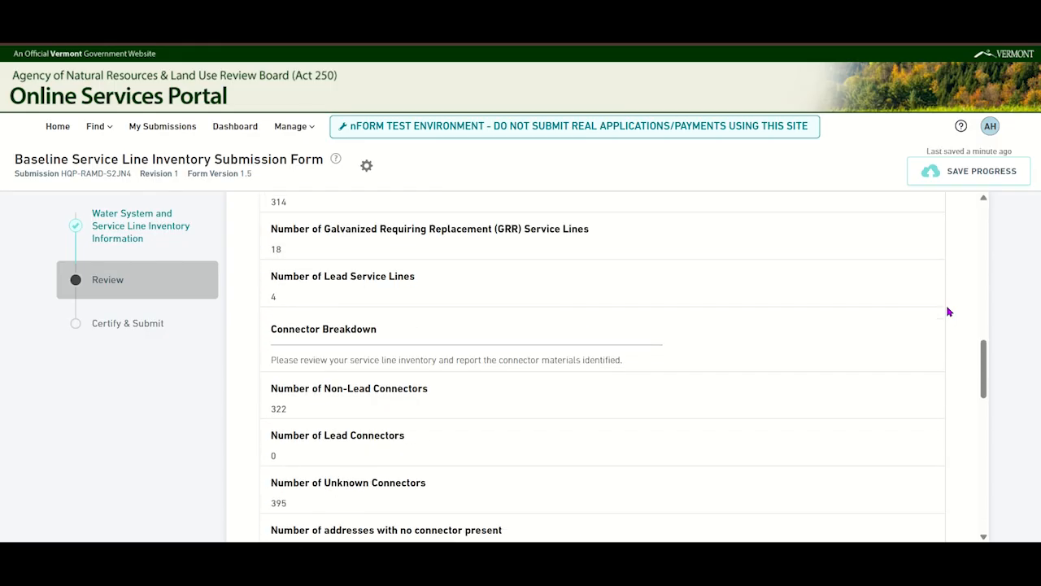
pyautogui.scroll(-3, 949, 312)
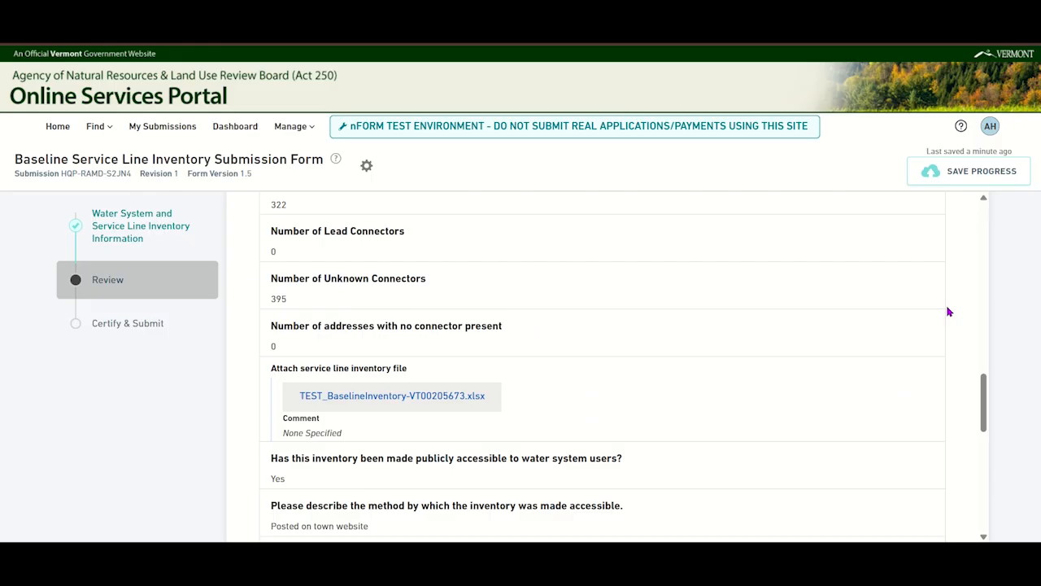
pyautogui.scroll(-2, 949, 311)
pyautogui.scroll(-3, 949, 312)
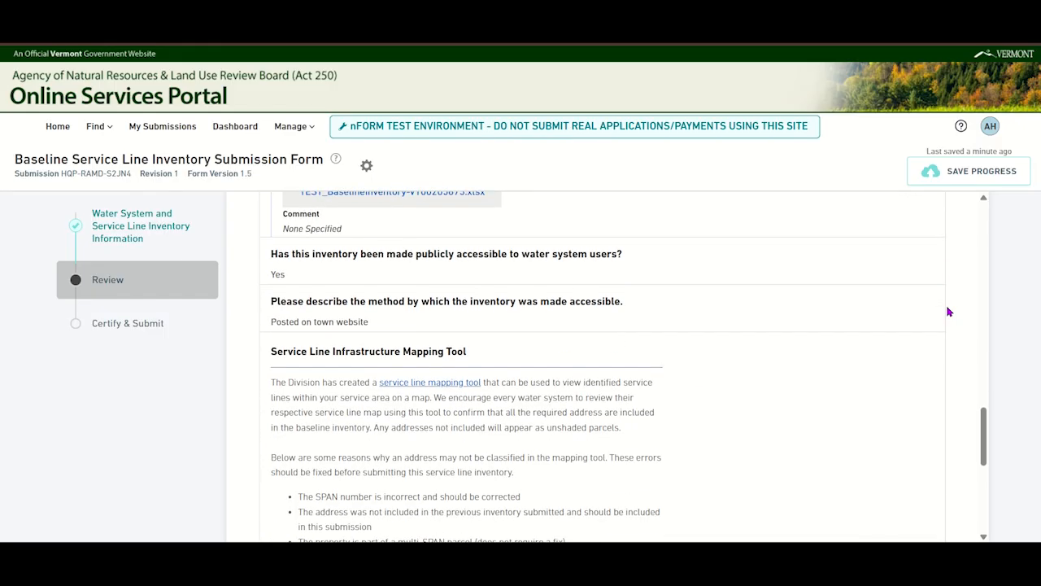
pyautogui.scroll(-8, 948, 312)
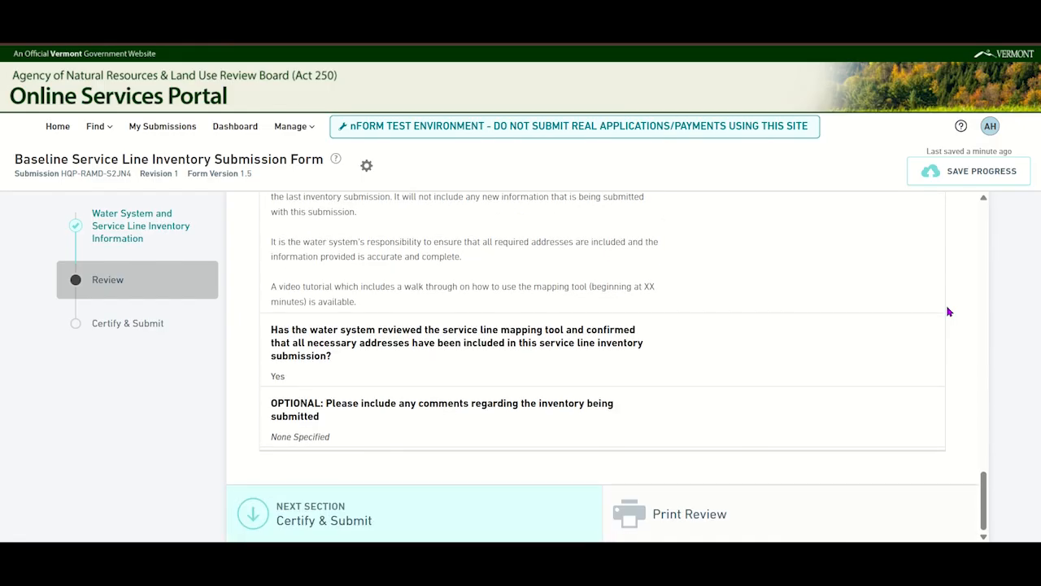
# Step: Certify and submit the Baseline Service Line Inventory form, and open the completed submission for viewing
pyautogui.click(452, 510)
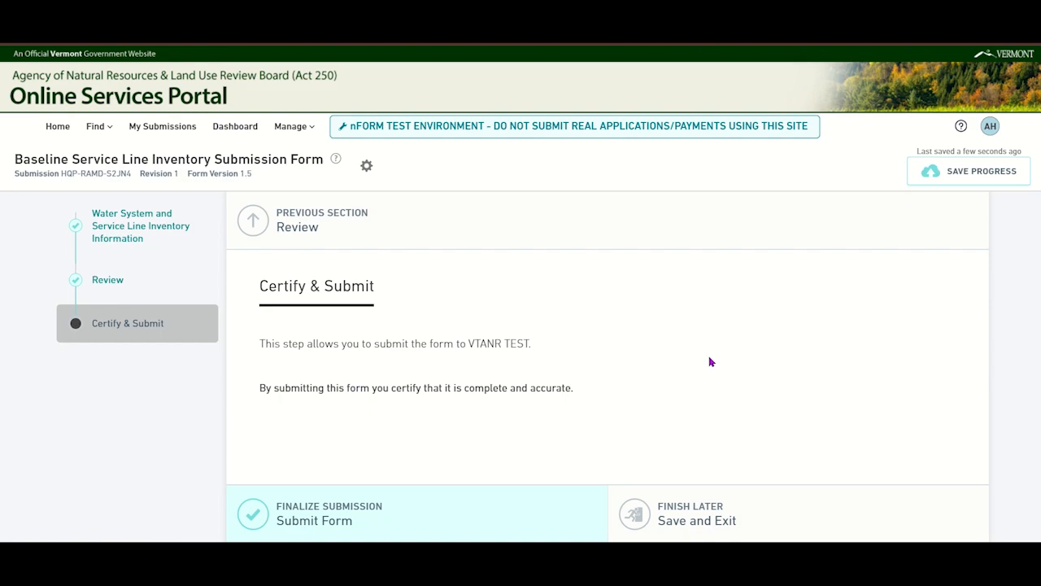
pyautogui.click(386, 502)
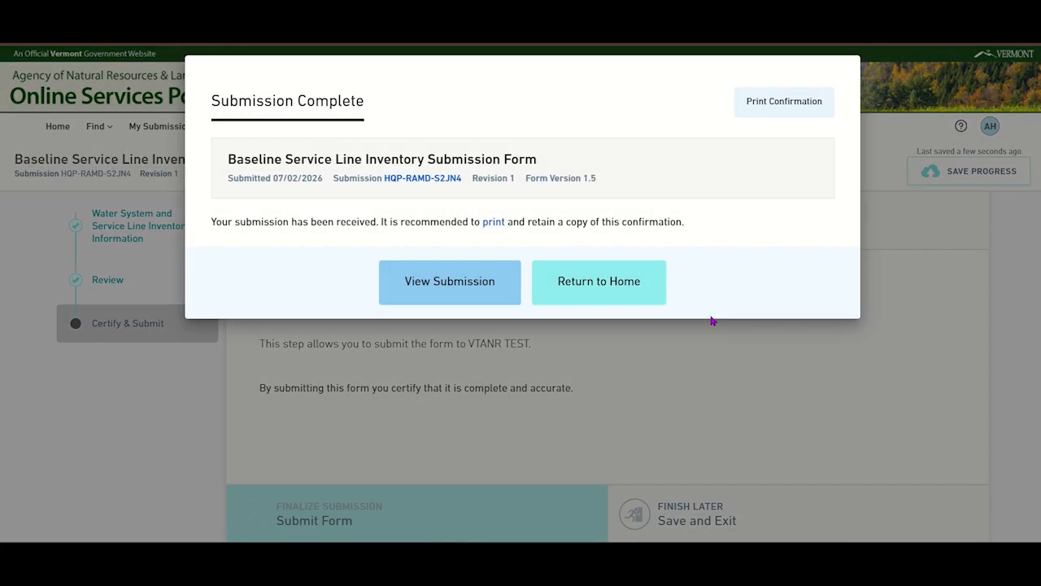
pyautogui.click(448, 289)
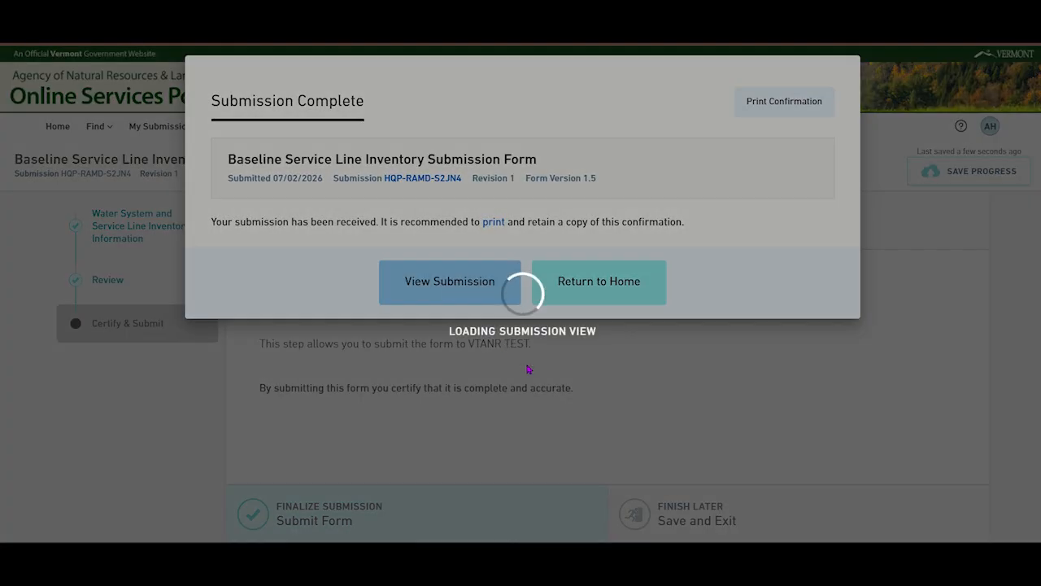